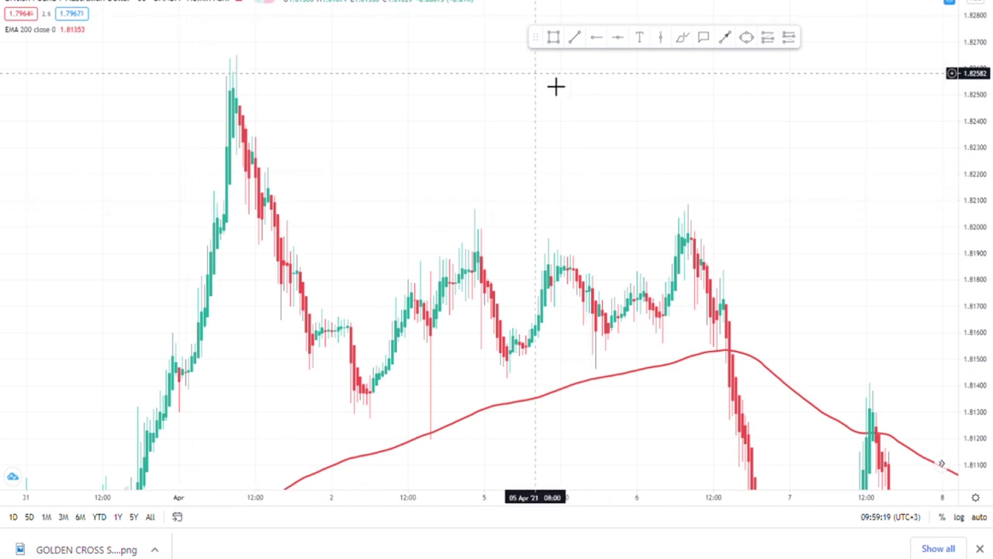
Mark the 1.82519 peak with a horizontal line and draw an arrow from it down to the low.
click(619, 40)
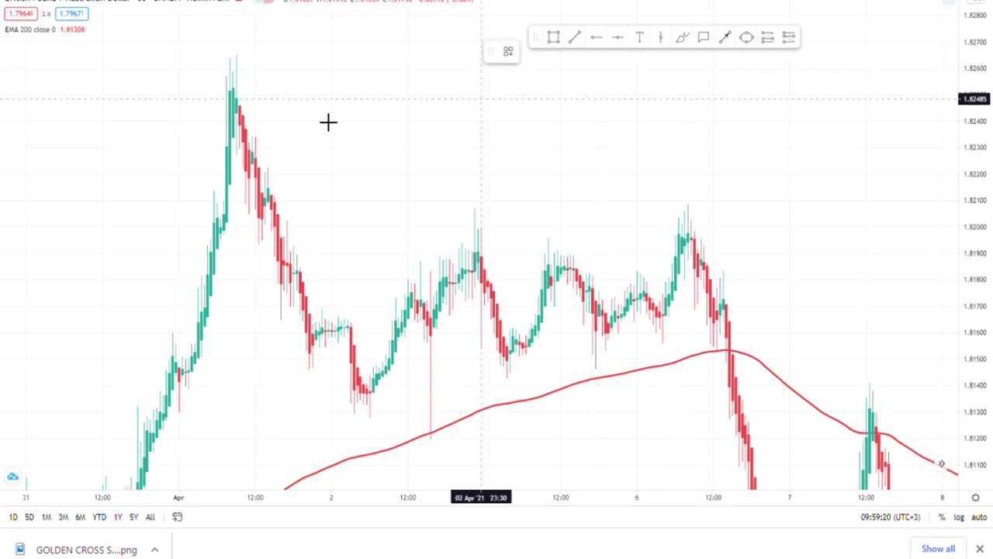
click(275, 101)
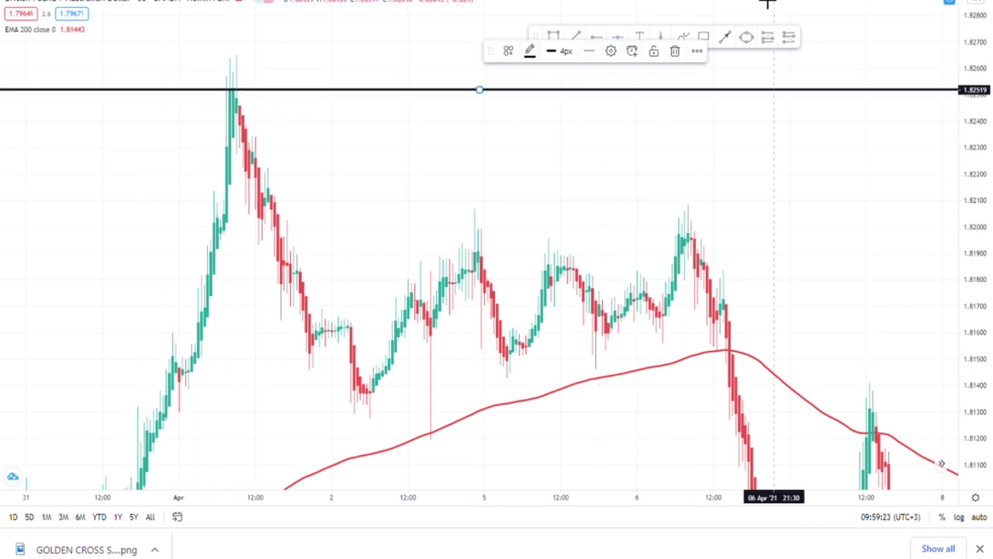
click(730, 37)
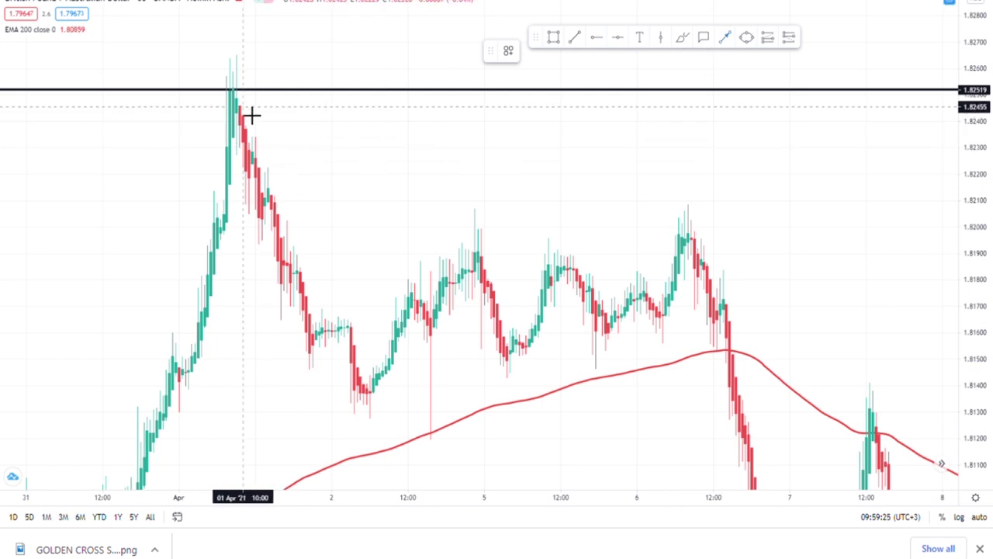
mouse_move(241, 94)
mouse_down()
mouse_move(354, 326)
mouse_move(381, 419)
mouse_up()
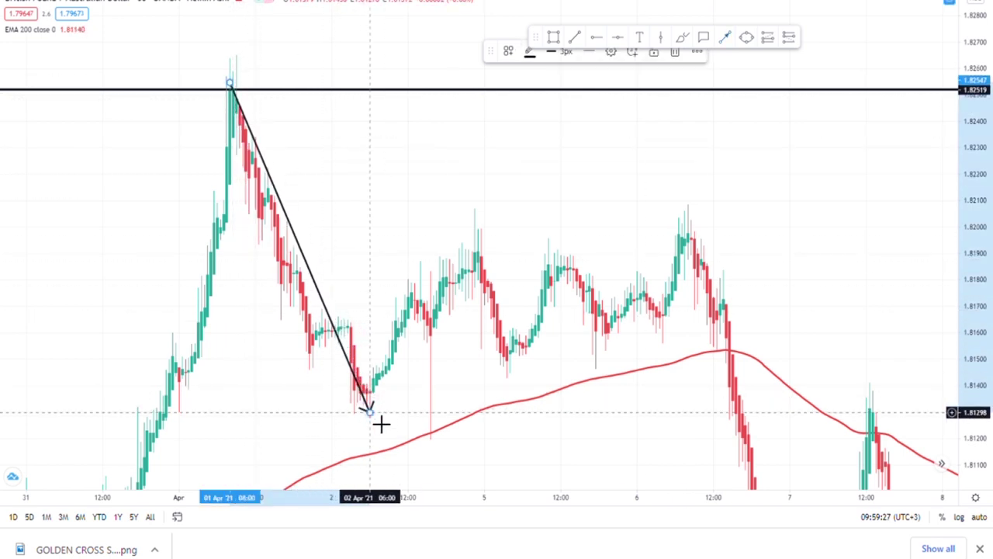
Draw two more arrows, one for the rebound to the next peak and one for the pullback.
click(730, 37)
drag(374, 427, 490, 231)
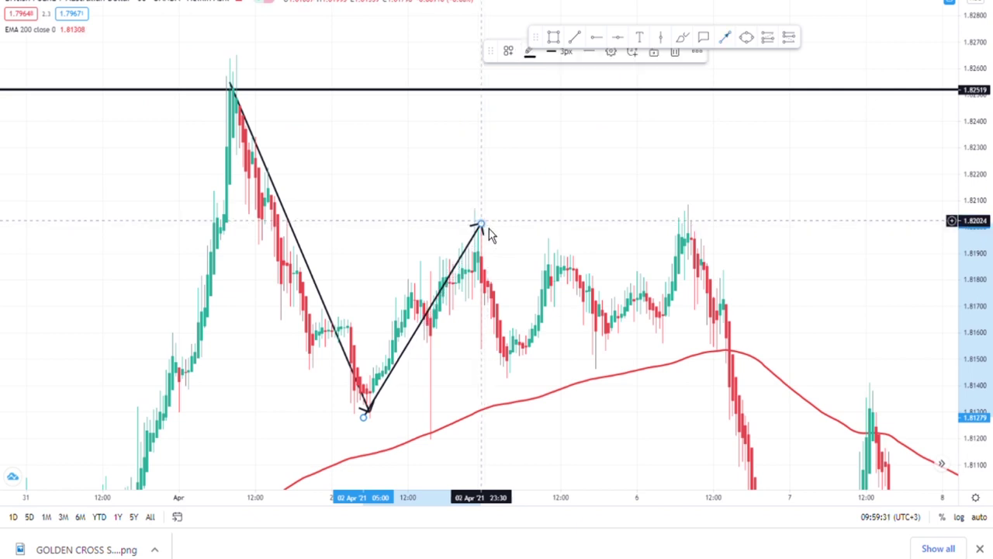
click(725, 37)
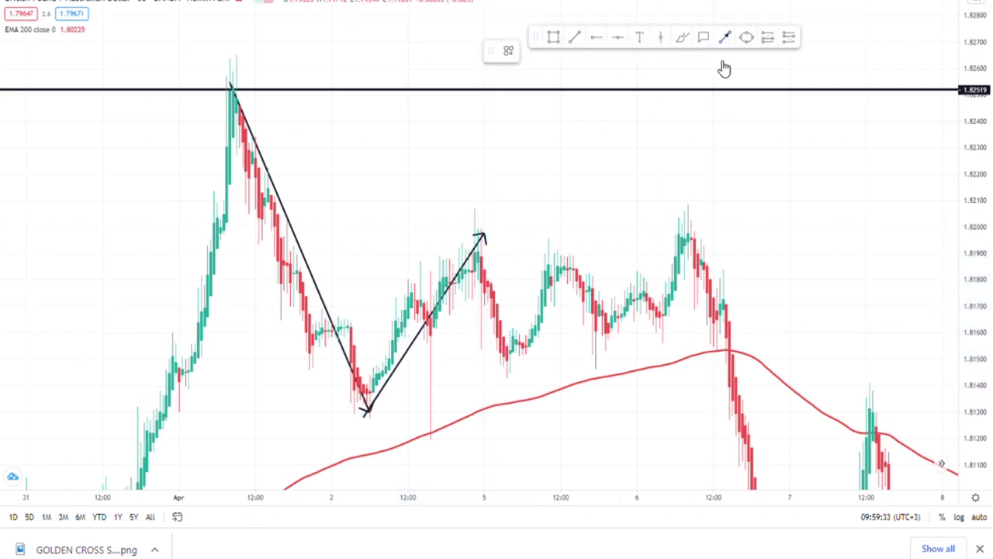
drag(489, 244, 523, 384)
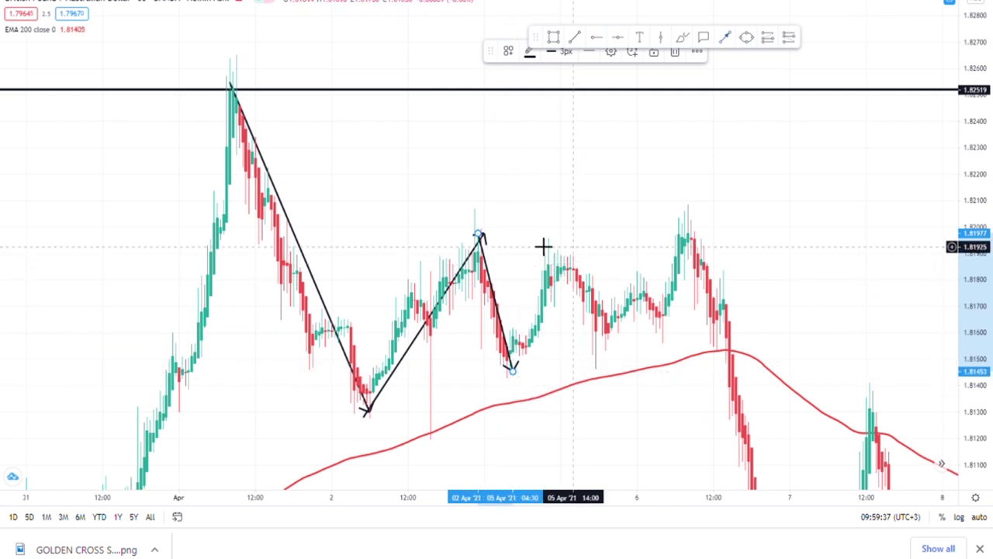
click(730, 38)
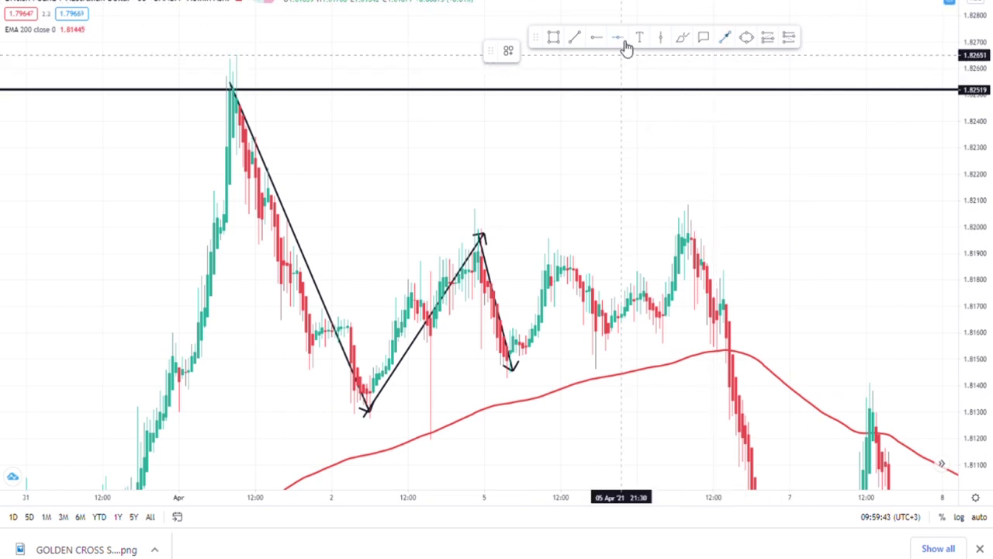
Draw a rectangle over the swing lows with its top edge lowered toward 1.8149.
click(554, 38)
click(274, 404)
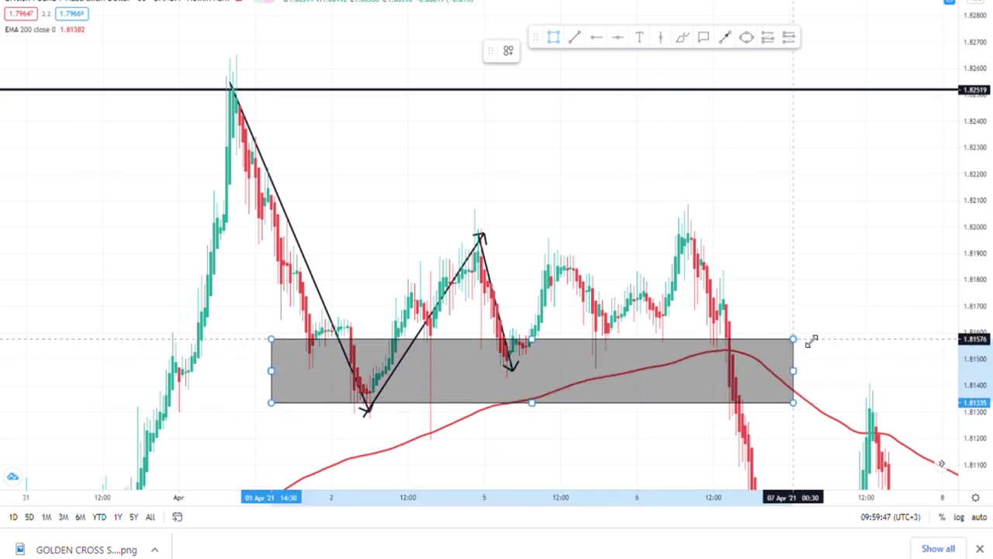
click(803, 370)
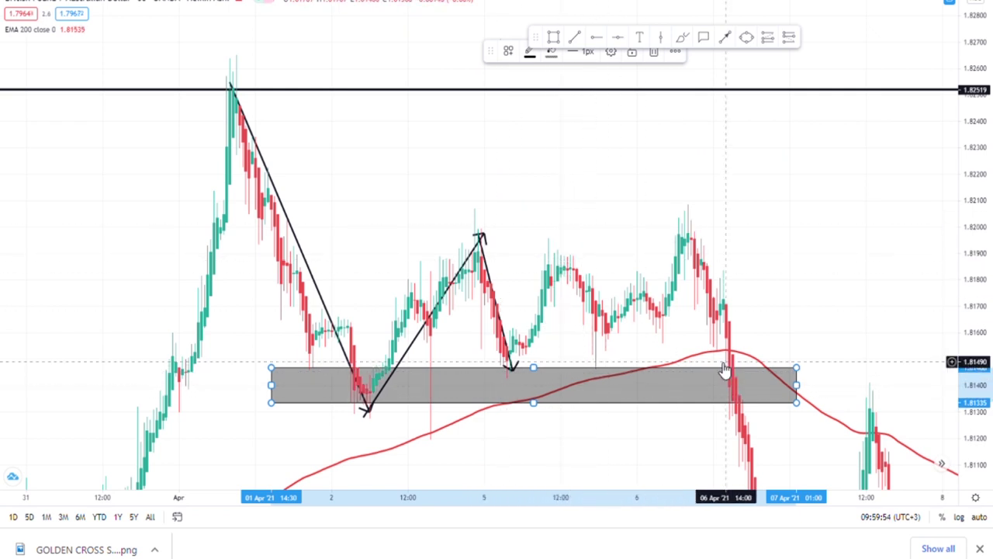
Stretch the gray zone's right edge to 8 Apr, deleting a stray arrow along the way.
click(728, 37)
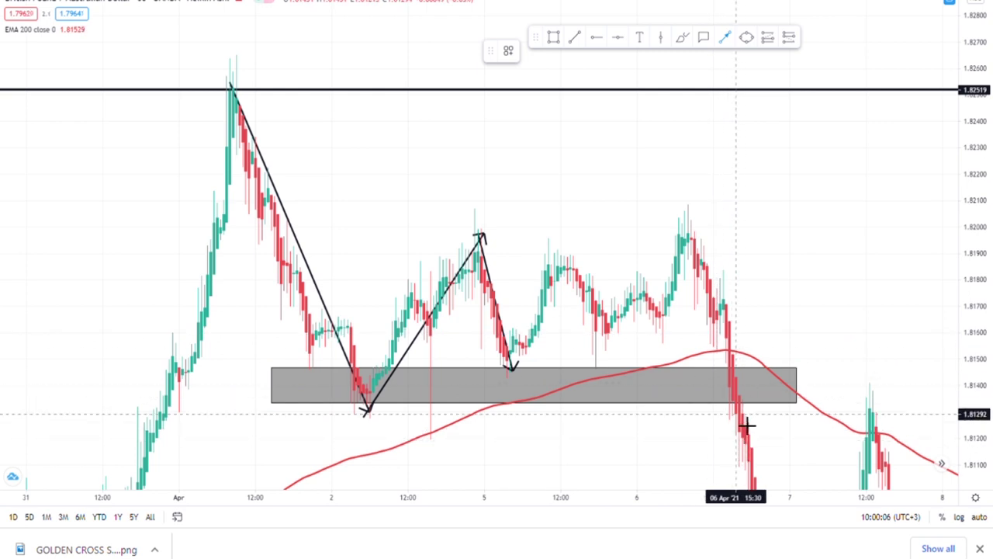
drag(796, 385, 897, 392)
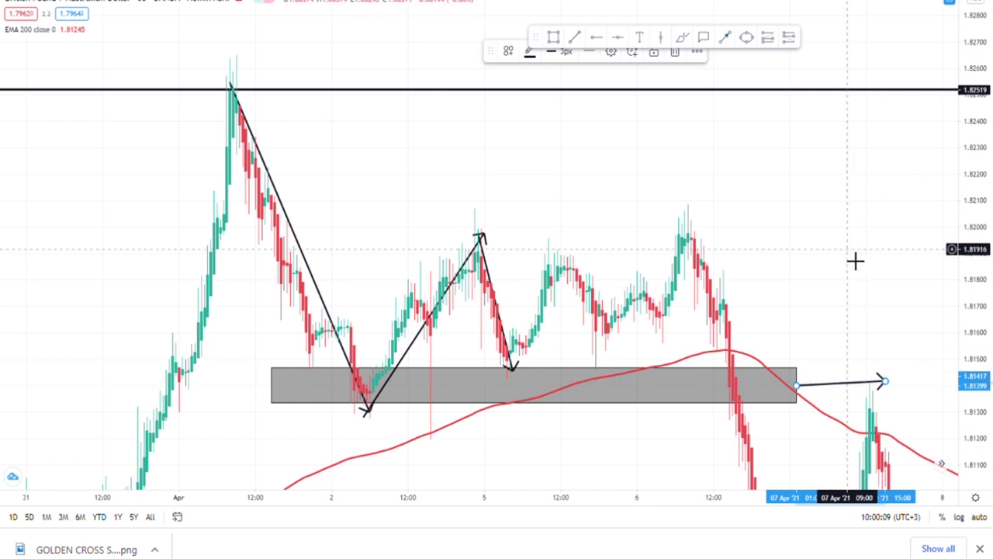
click(676, 51)
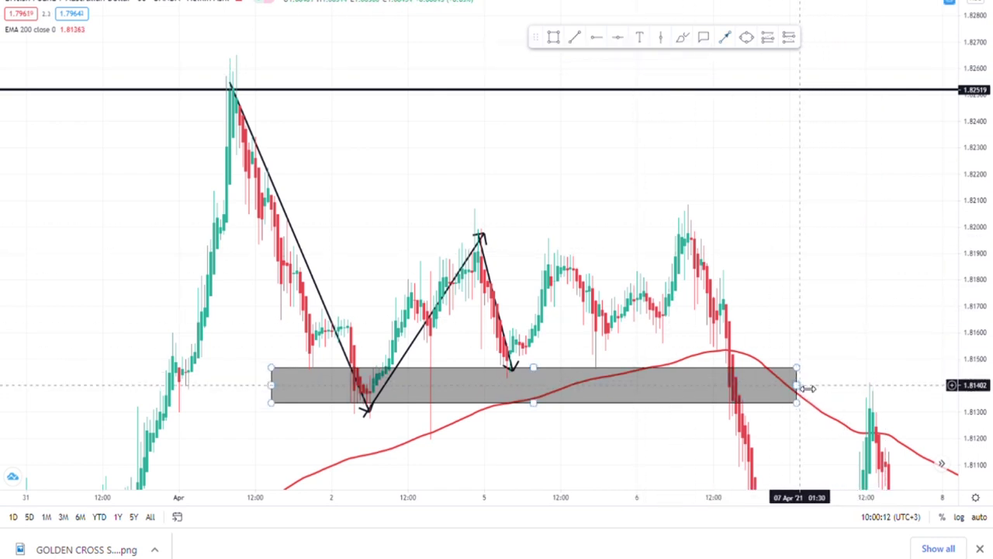
drag(808, 388, 951, 386)
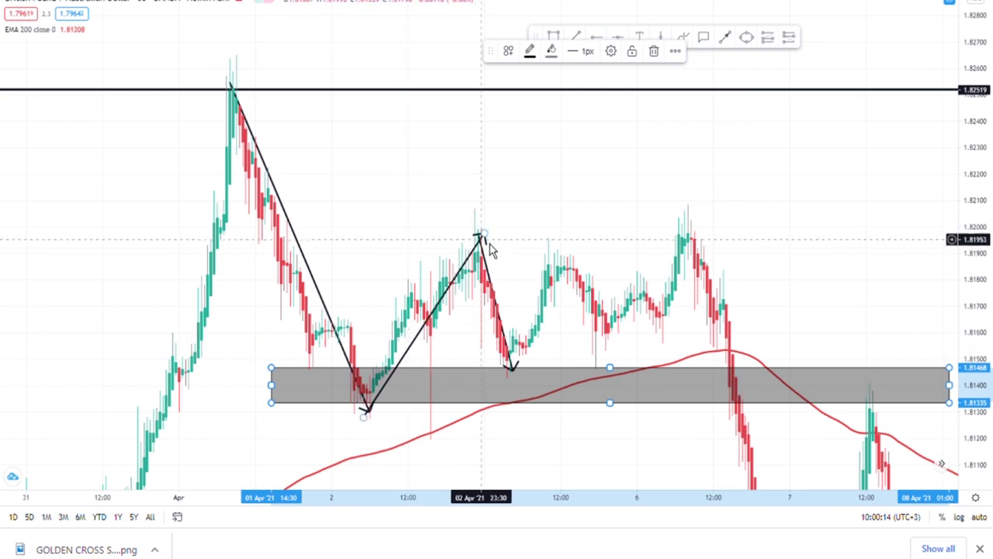
Draw an arrow from the peak after 5 Apr down to the top of the gray zone.
click(726, 39)
click(562, 263)
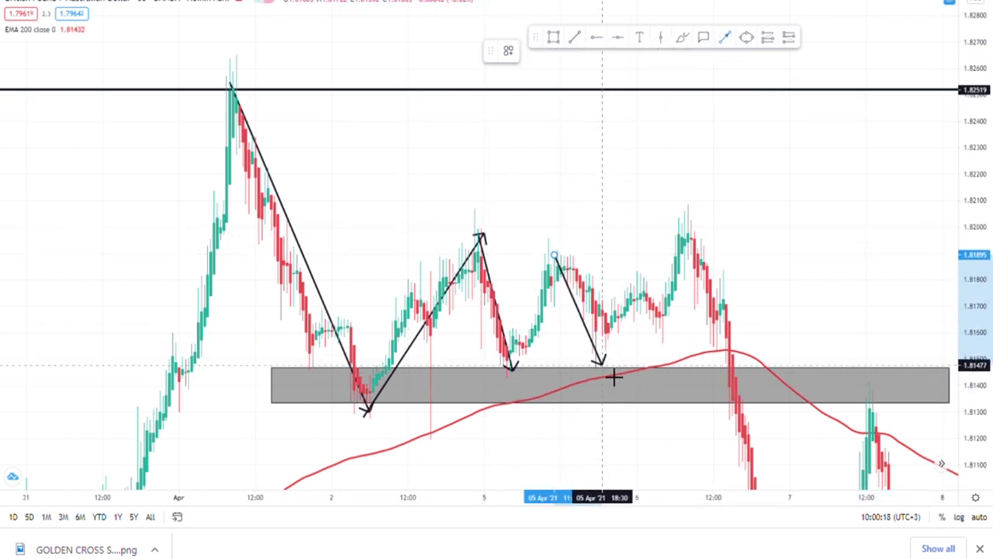
click(613, 377)
click(736, 37)
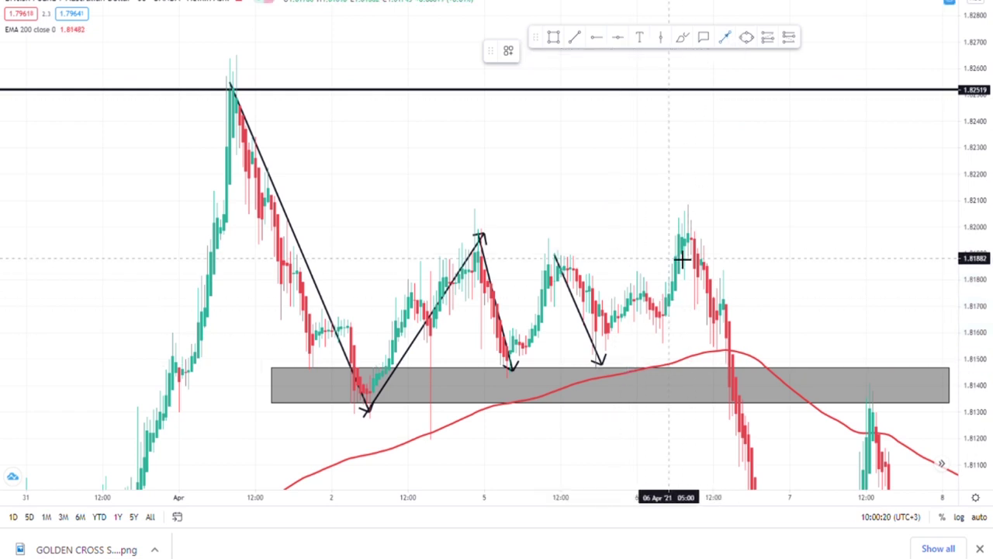
Draw an arrow from the 6 Apr peak down to the sell-off low below the gray zone.
click(681, 233)
click(757, 475)
drag(789, 306, 713, 149)
drag(694, 353, 706, 482)
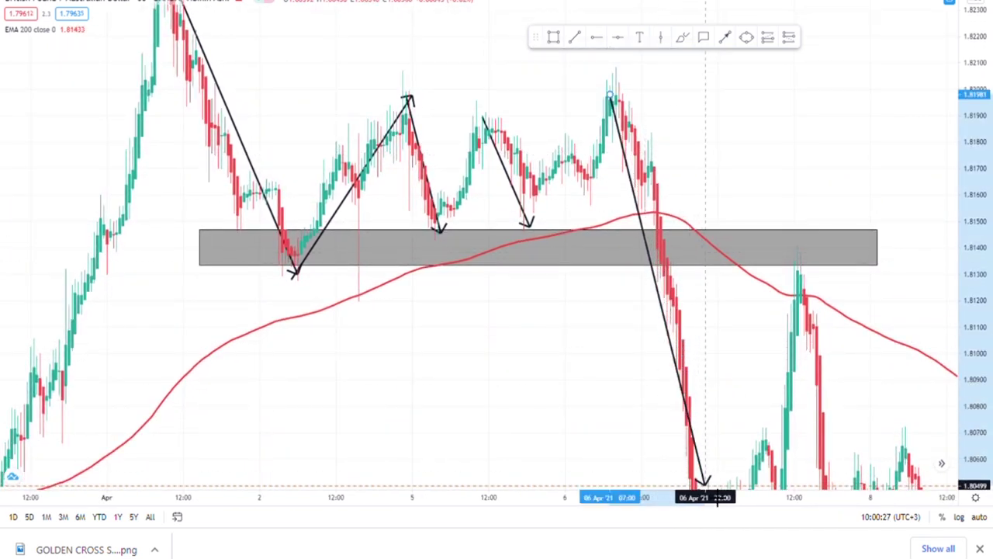
click(743, 369)
drag(744, 369, 737, 417)
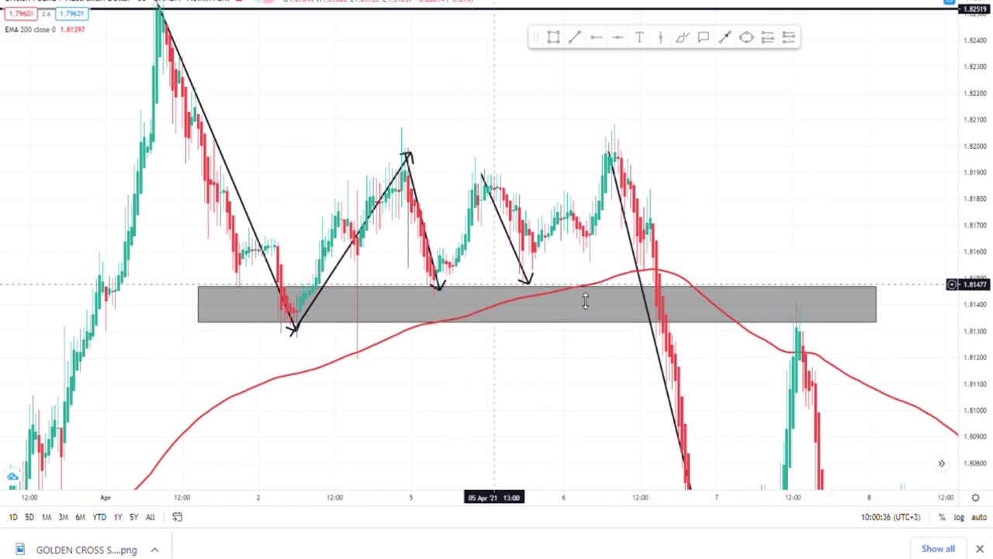
Brush a freehand circle around the 7 Apr spike retesting the gray zone from below.
drag(875, 420, 729, 292)
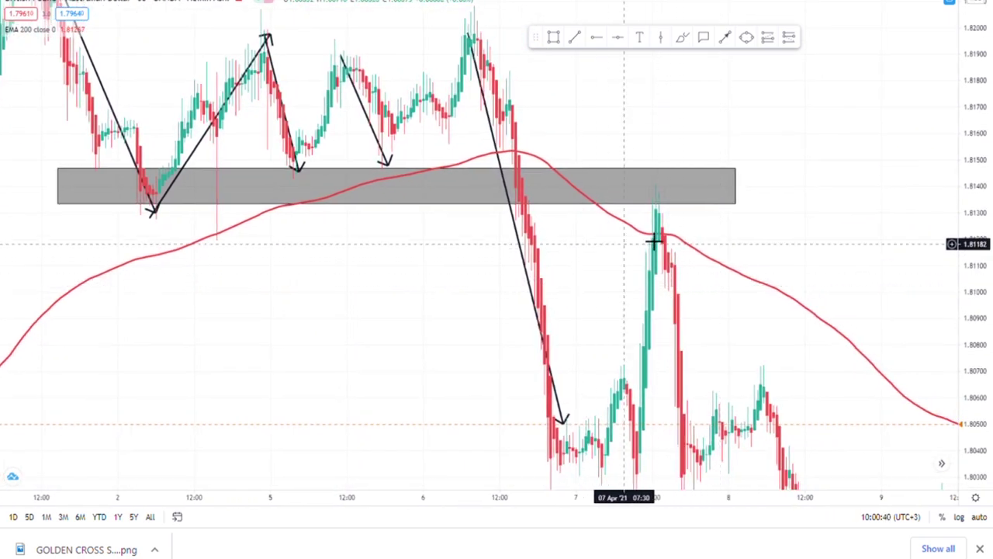
click(682, 37)
mouse_move(694, 184)
mouse_down()
mouse_move(656, 207)
mouse_move(656, 184)
mouse_up()
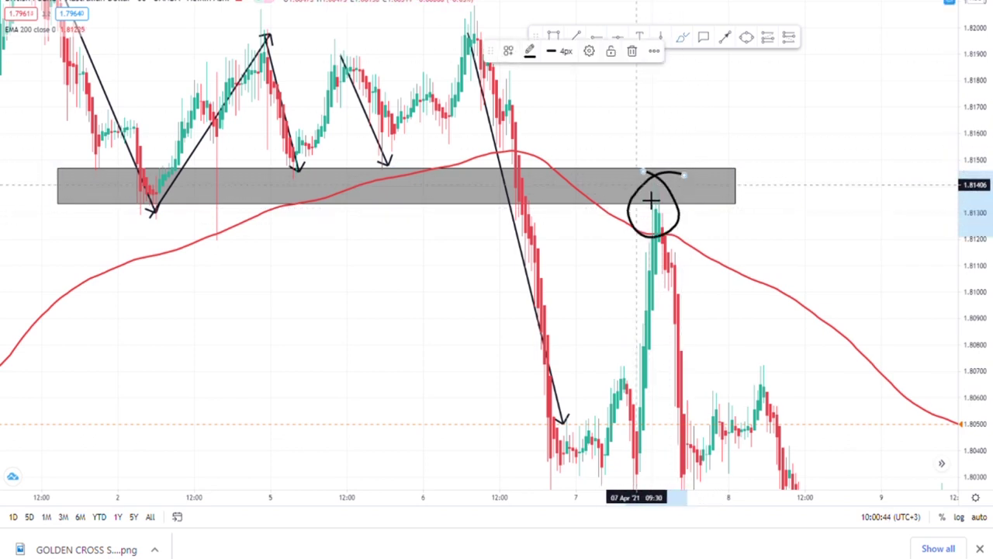
scroll(699, 244, up, 3)
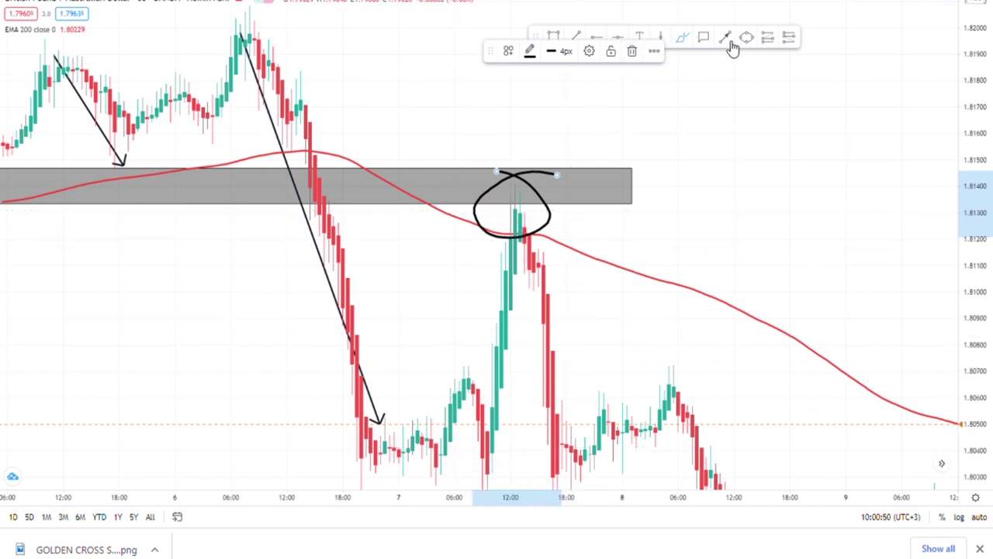
click(790, 39)
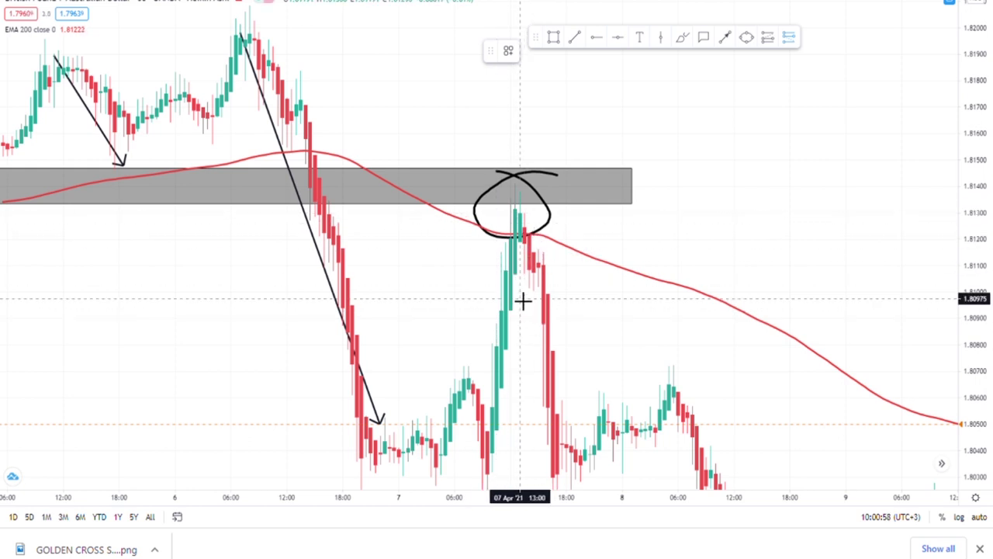
Place a short position at the retest candle with its stop at the zone's top, 1.81464.
click(534, 276)
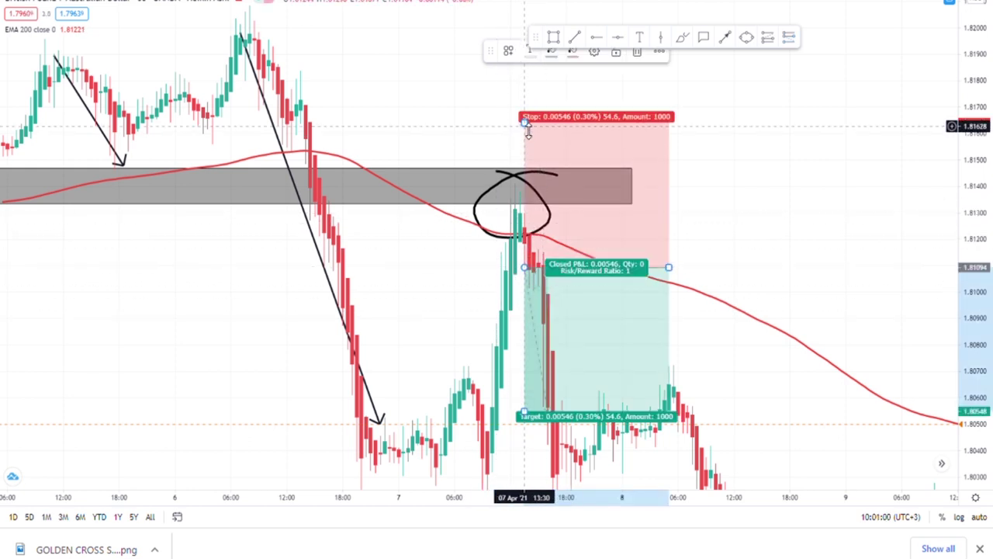
drag(537, 146, 534, 181)
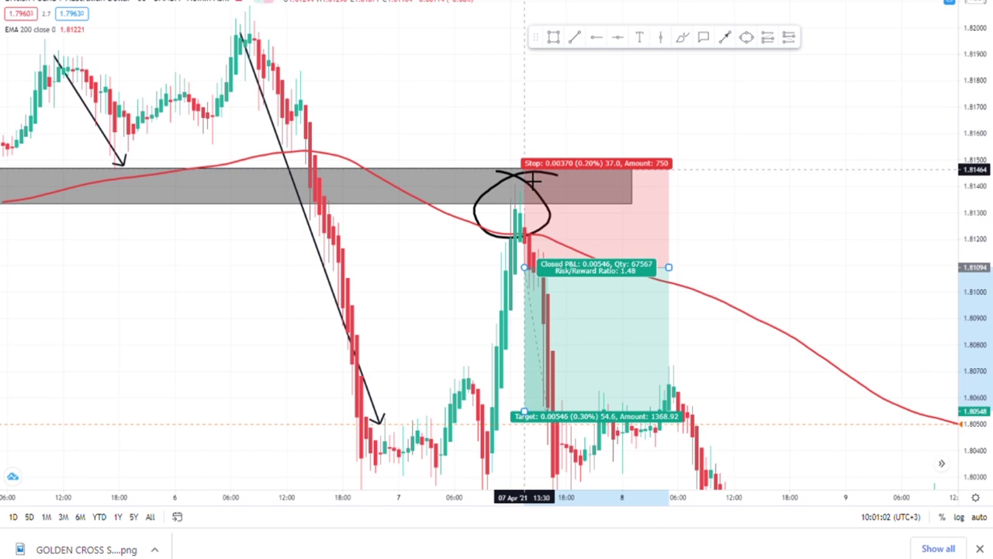
drag(796, 287, 836, 178)
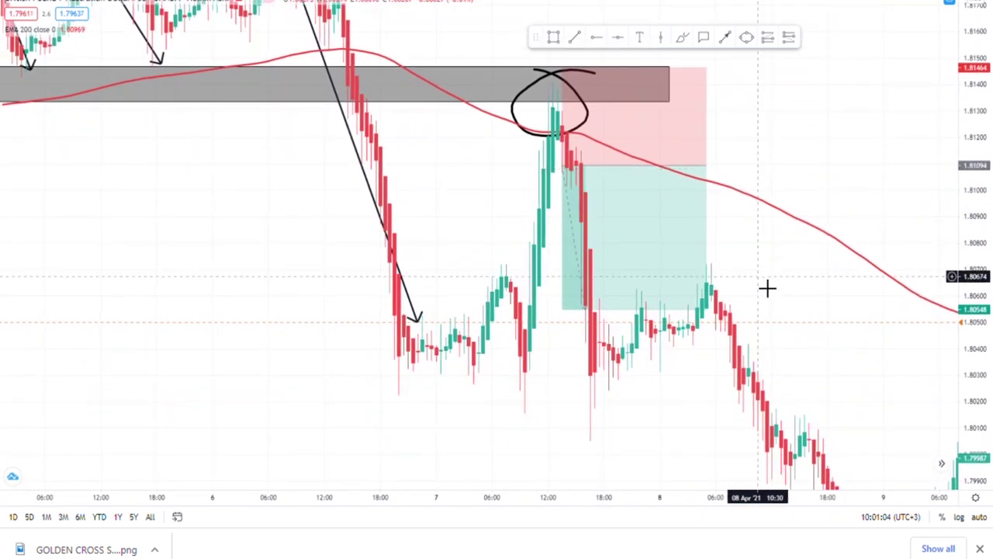
scroll(767, 288, down, 5)
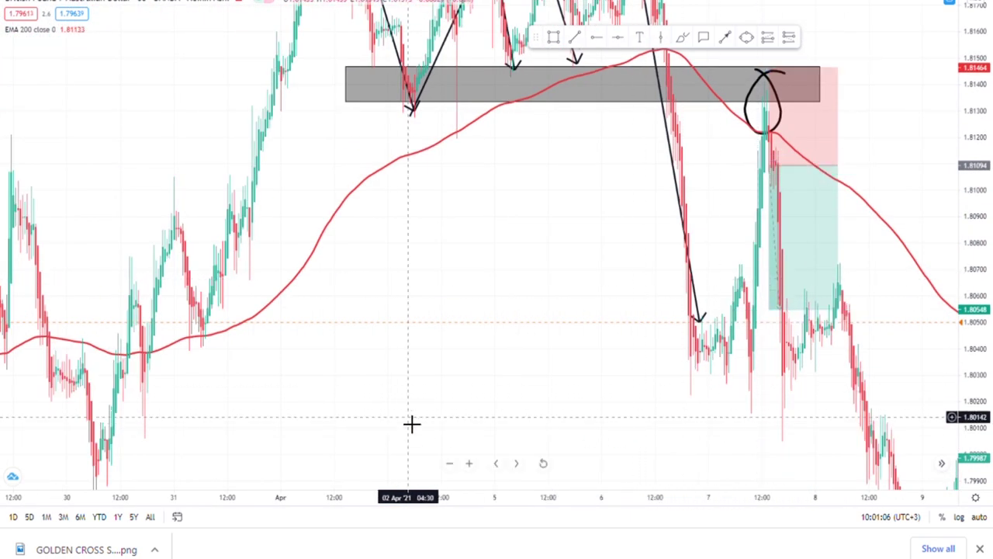
drag(477, 404, 413, 342)
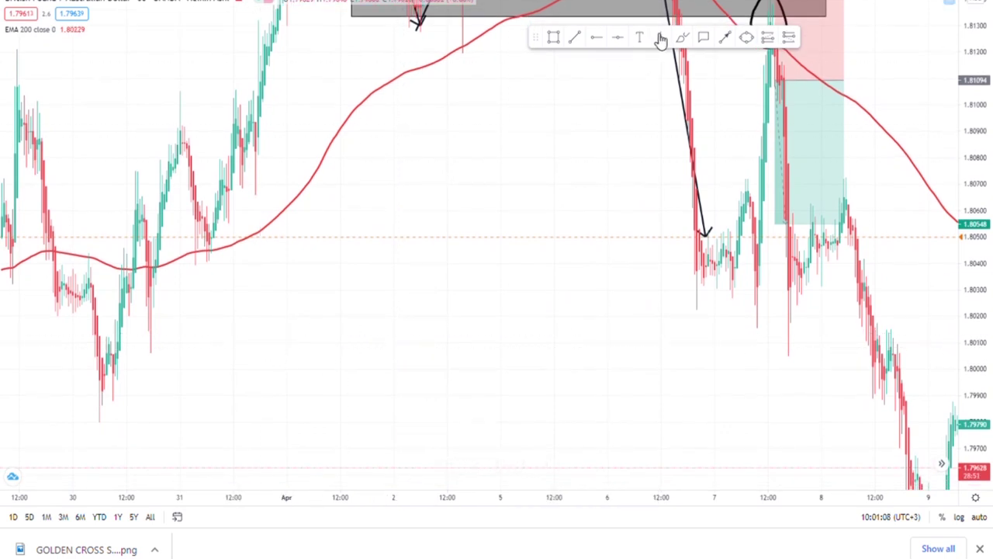
Add a horizontal line at the late-March low near 1.79916 and drag the position's target onto it.
click(142, 405)
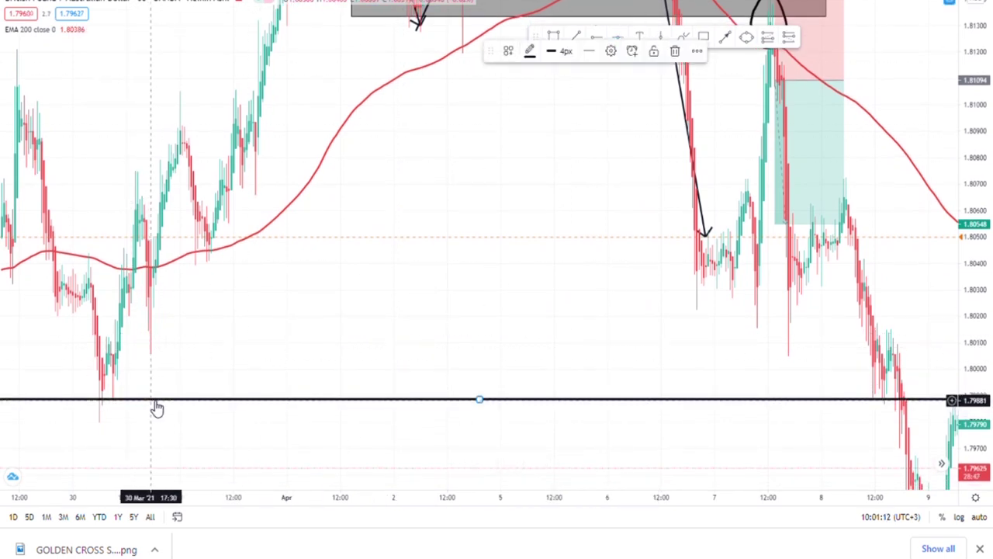
drag(155, 406, 160, 398)
drag(780, 225, 792, 397)
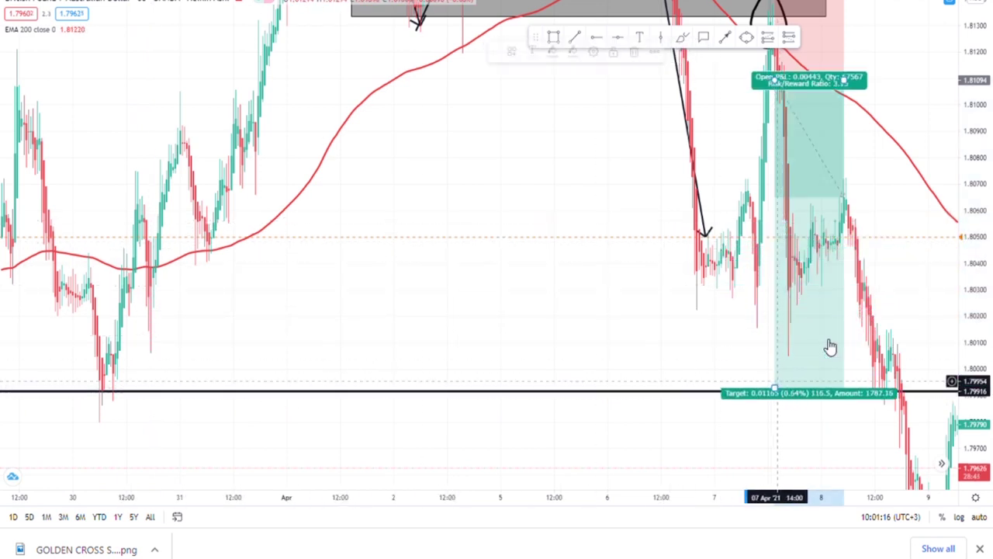
scroll(830, 346, up, 4)
drag(871, 295, 820, 315)
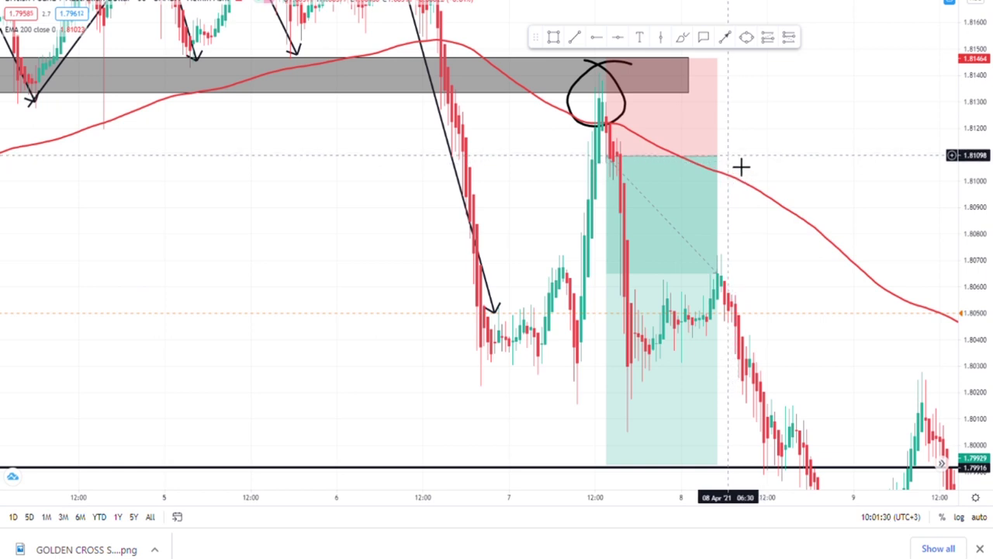
Measure the price drop from the entry level, then recenter the chart on the annotations.
drag(743, 169, 735, 480)
click(825, 349)
drag(787, 184, 857, 264)
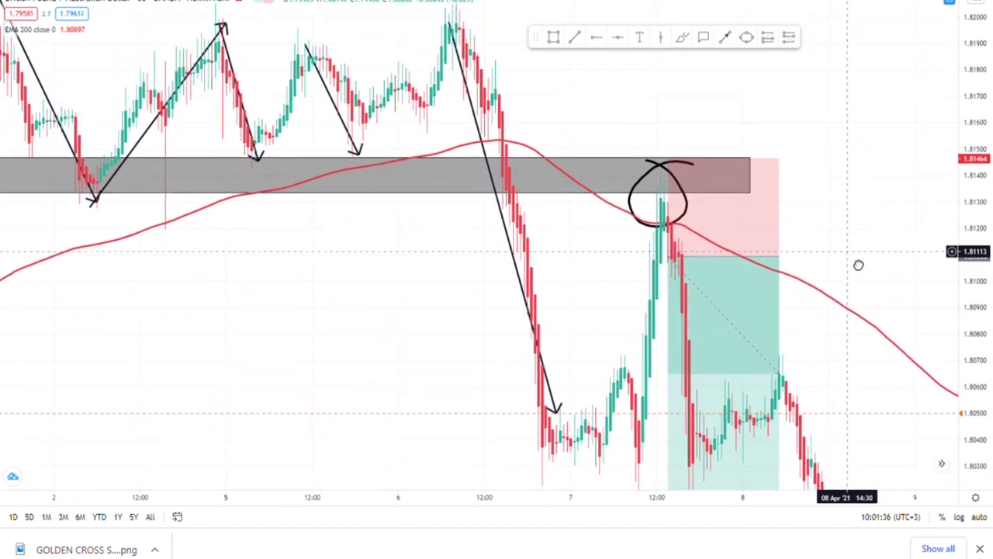
scroll(727, 225, up, 2)
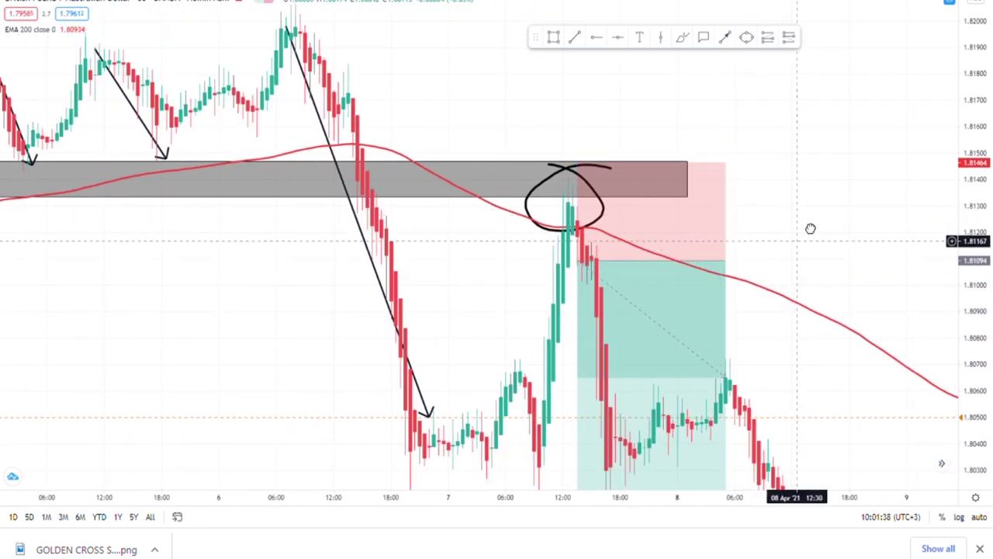